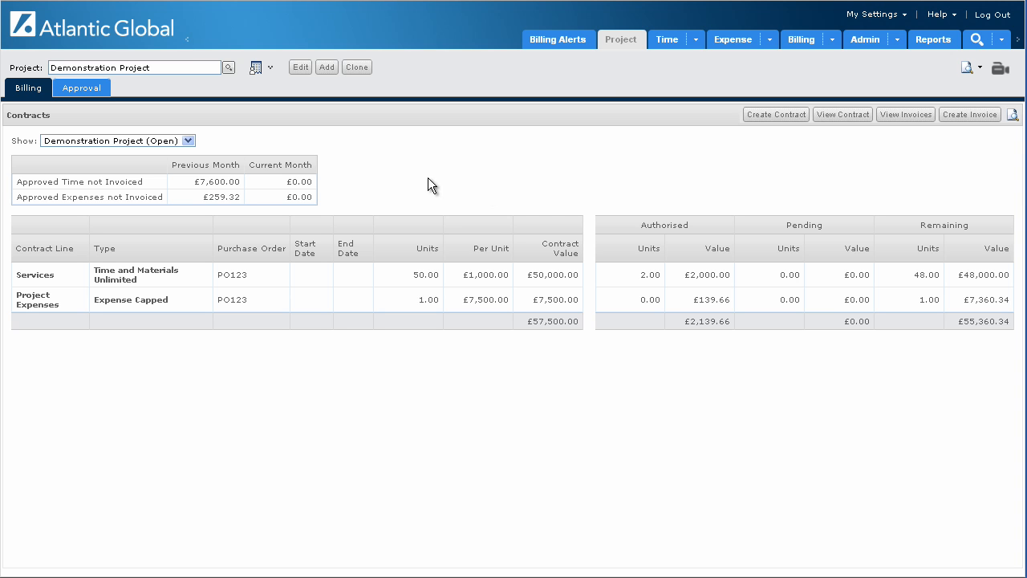
Review the Demonstration Project contract's general details, billing rules, account information and contract lines.
left_click(843, 117)
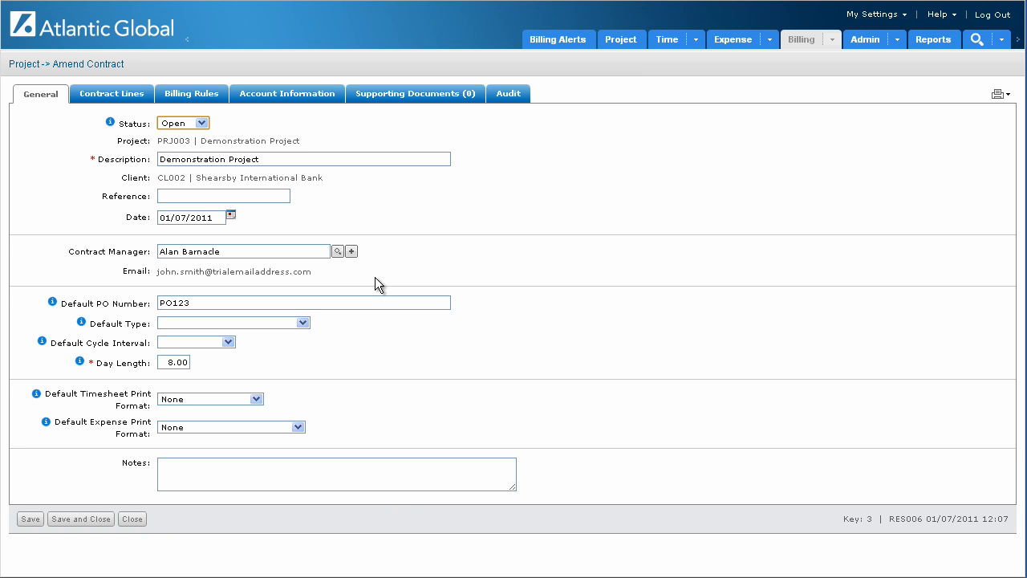
left_click(229, 255)
left_click(194, 97)
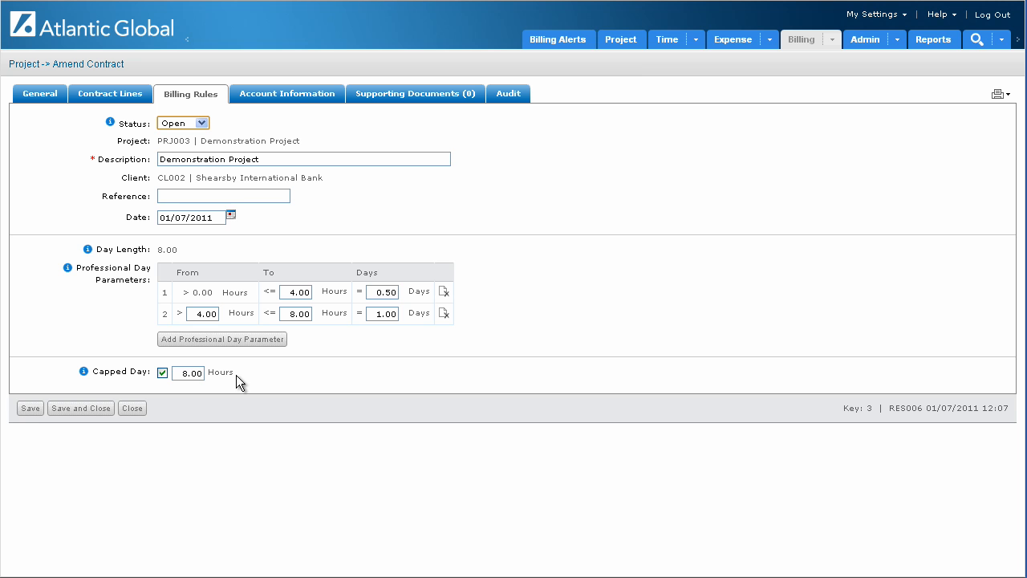
left_click(293, 95)
scroll(376, 261, "down", 3)
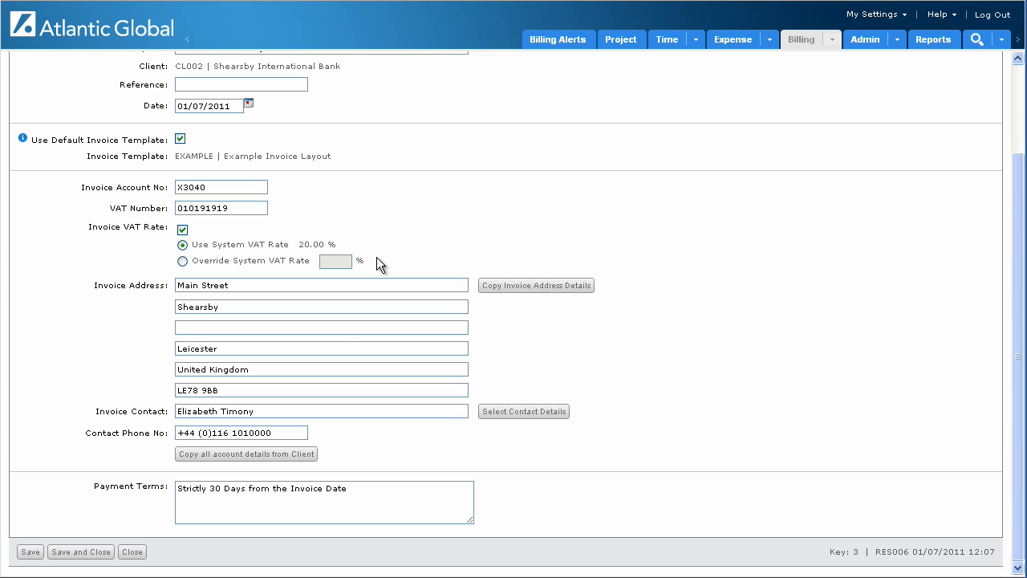
scroll(376, 265, "up", 3)
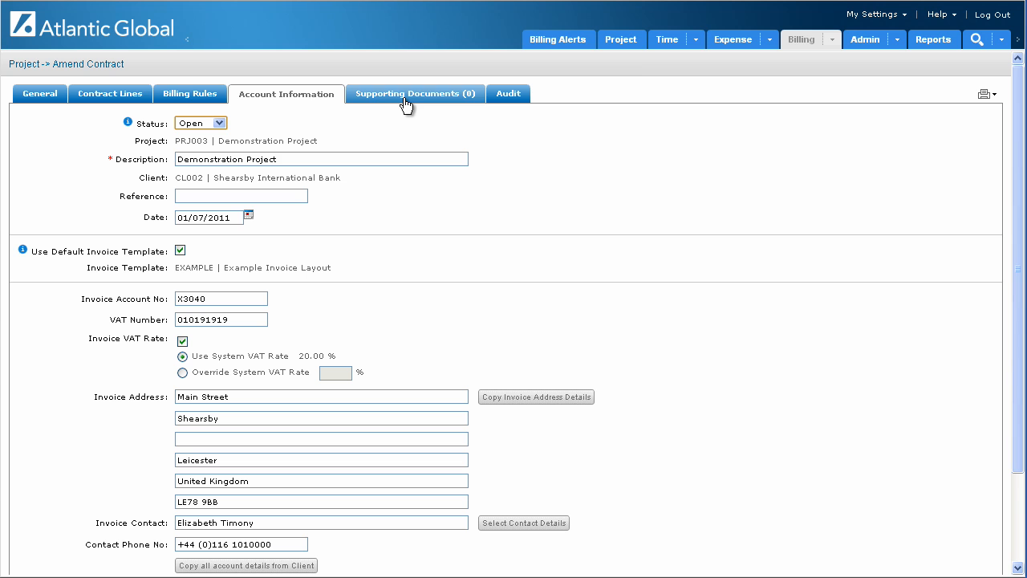
left_click(100, 100)
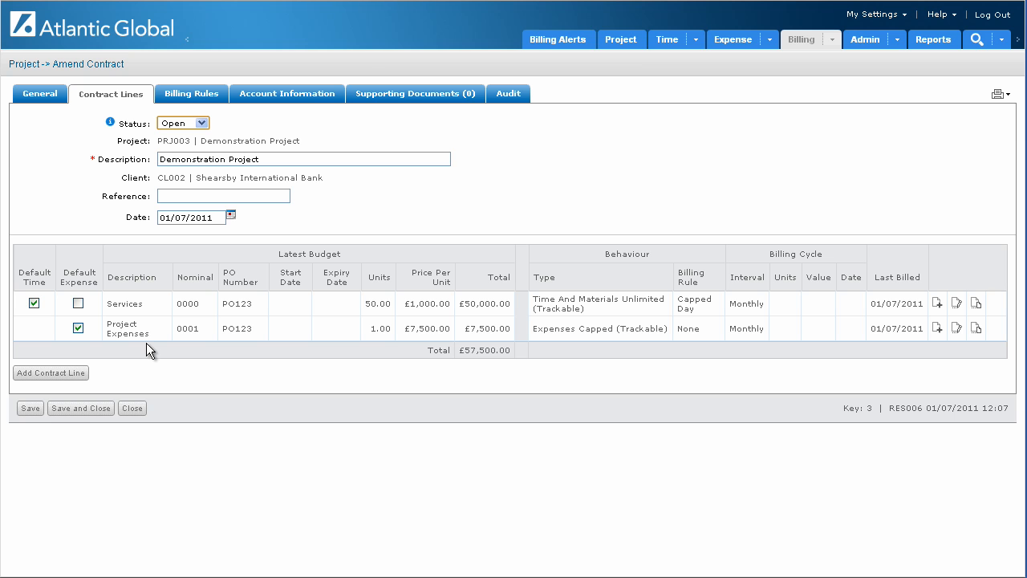
Start a new contract line with the description Development Work.
left_click(71, 374)
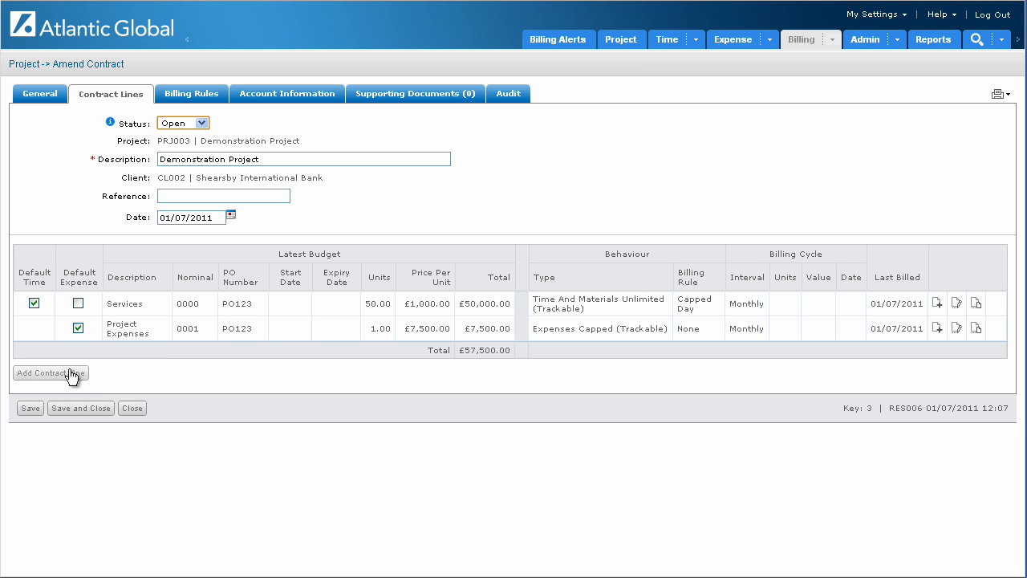
left_click(72, 374)
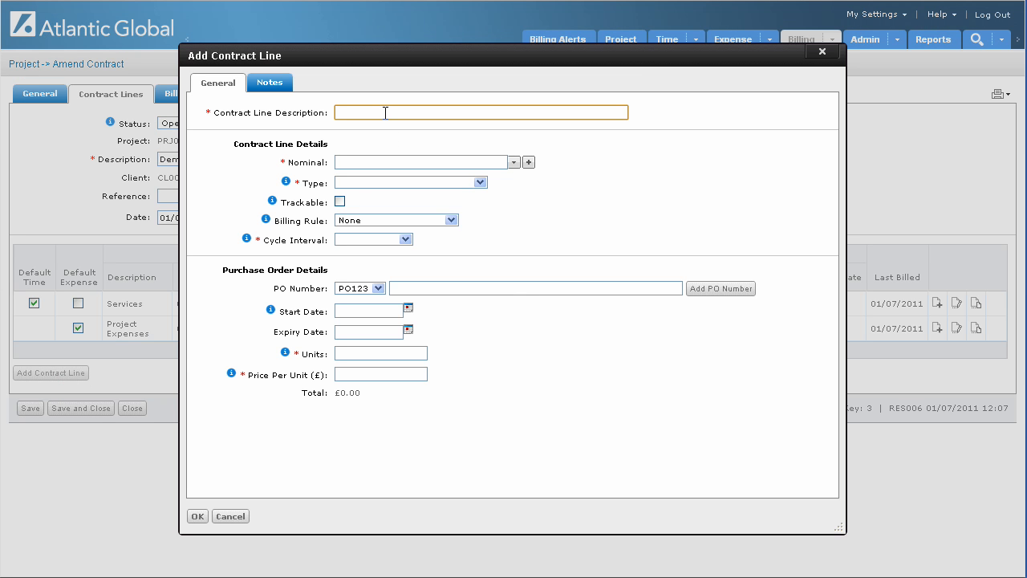
type("Deve")
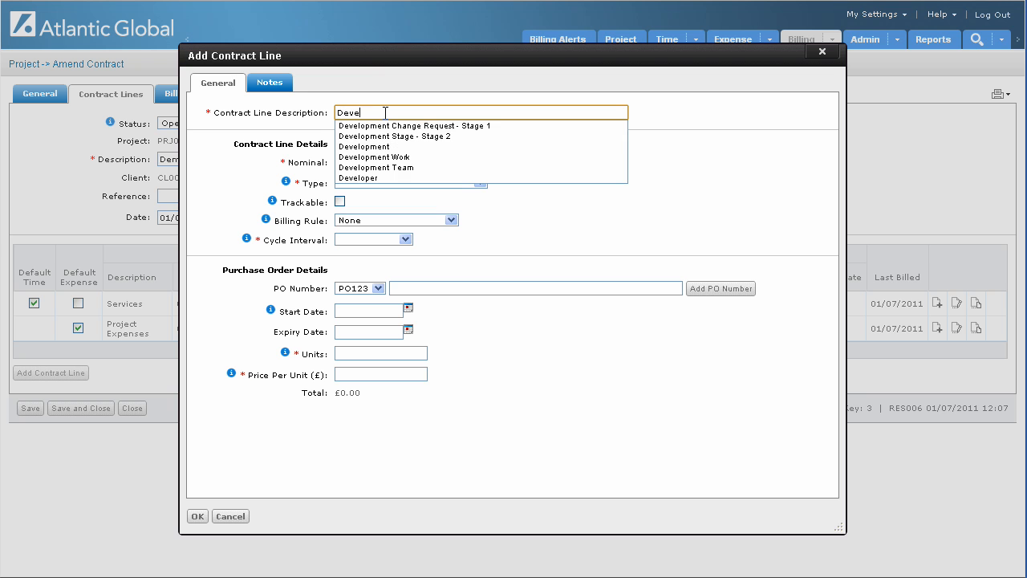
type("lopment Work")
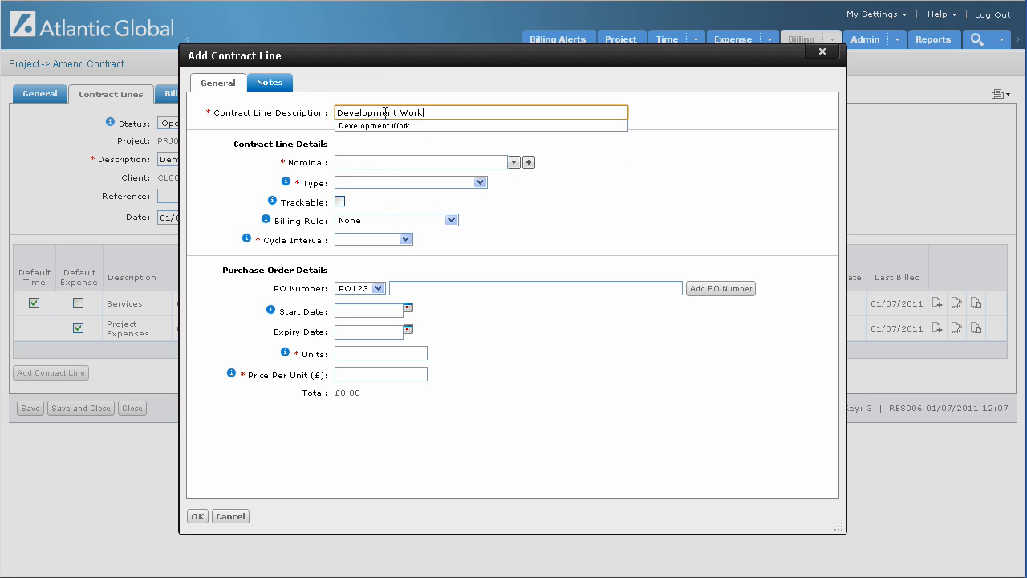
left_click(496, 144)
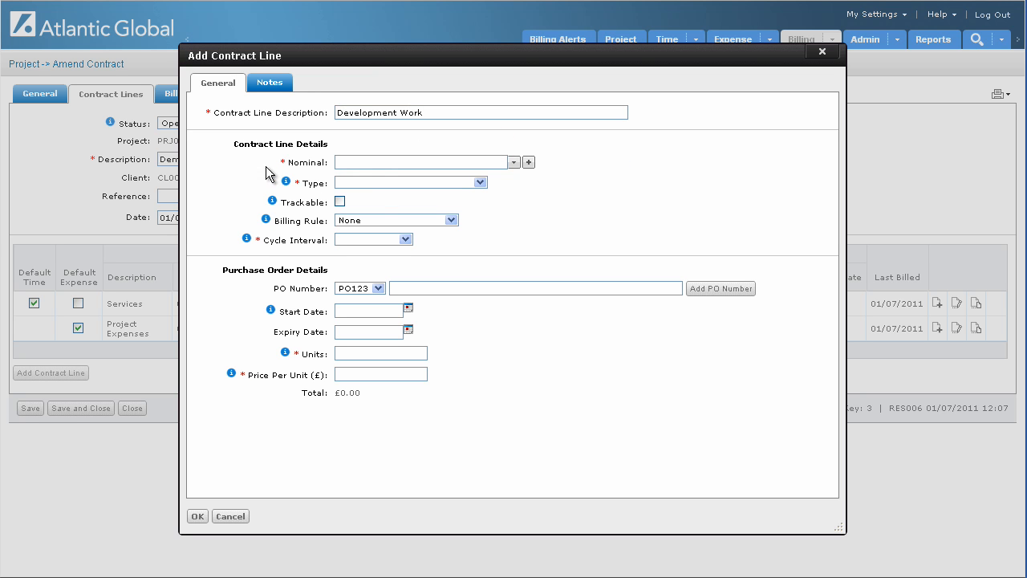
Mark the Development Work line as trackable and look through its nominal, type and billing rule options.
left_click(513, 163)
left_click(528, 179)
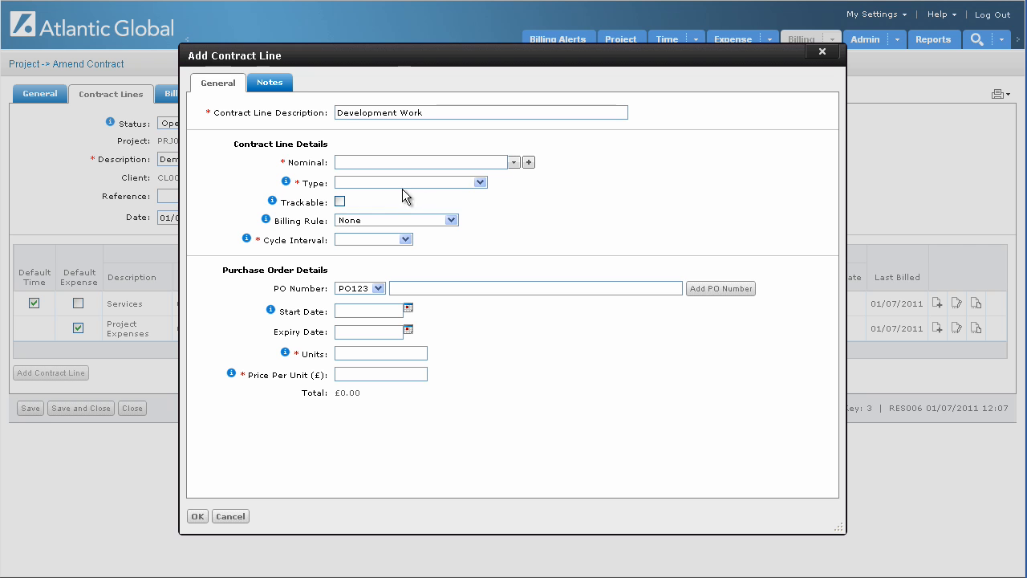
left_click(480, 183)
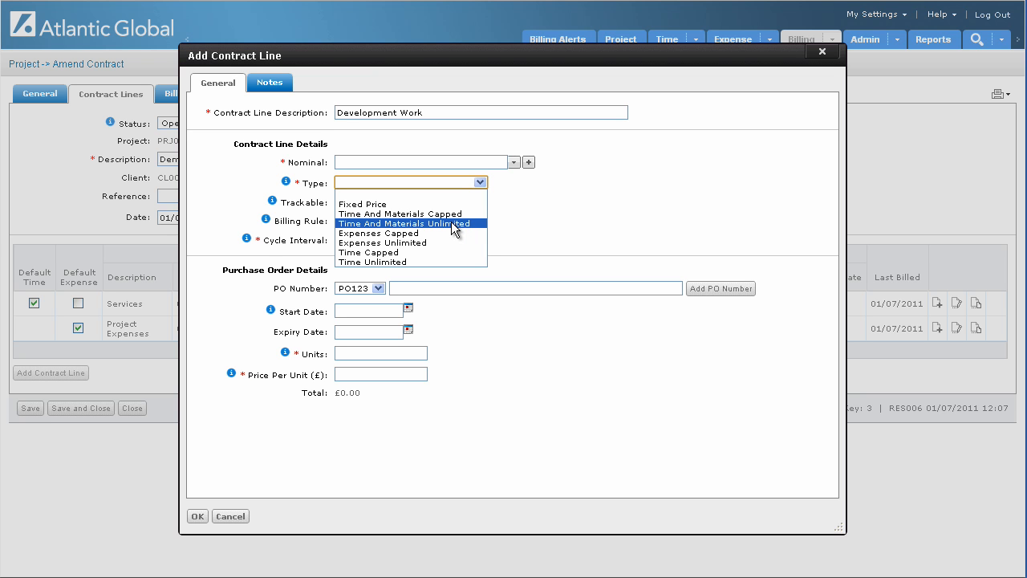
left_click(517, 211)
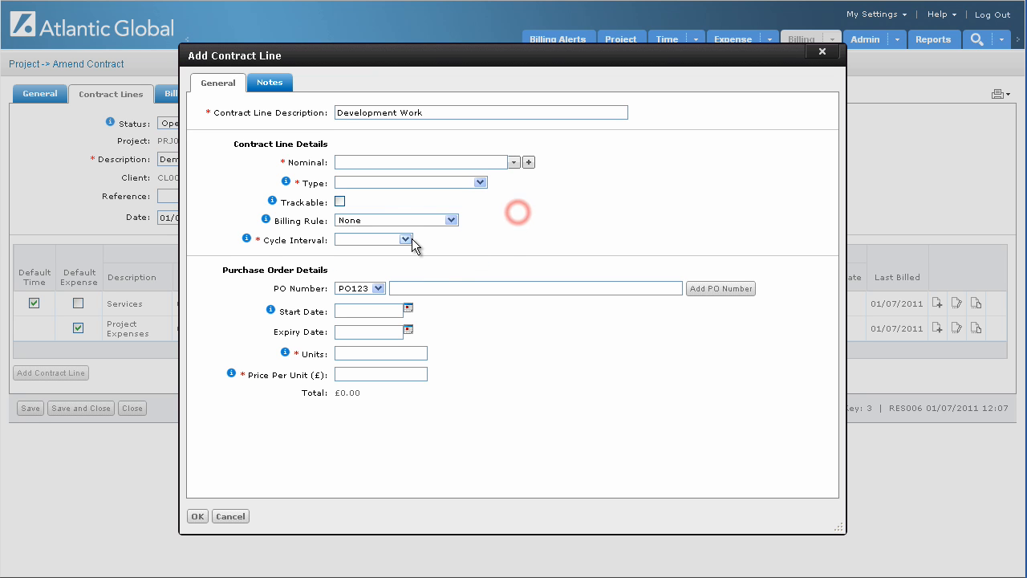
left_click(339, 201)
left_click(450, 222)
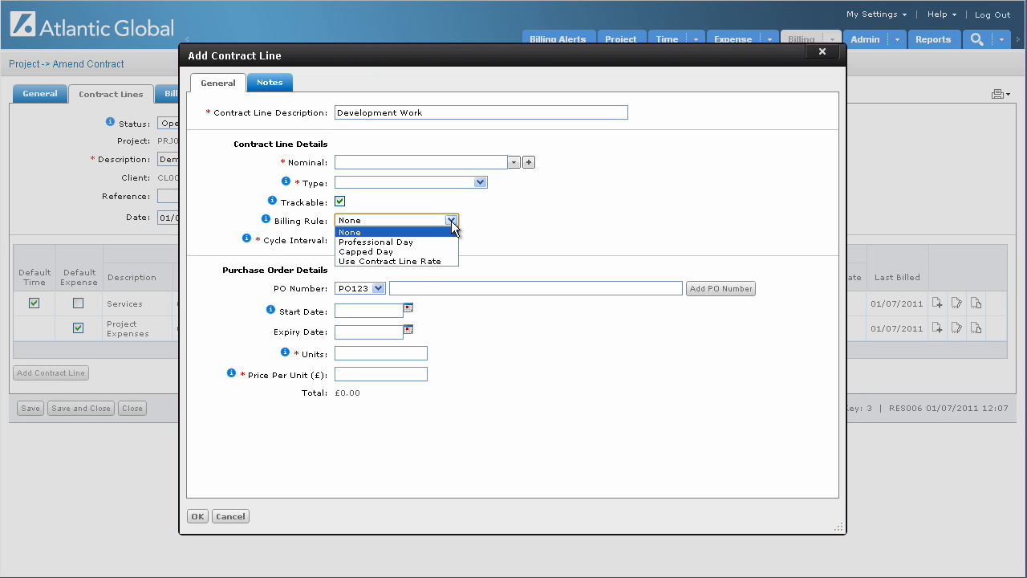
left_click(486, 223)
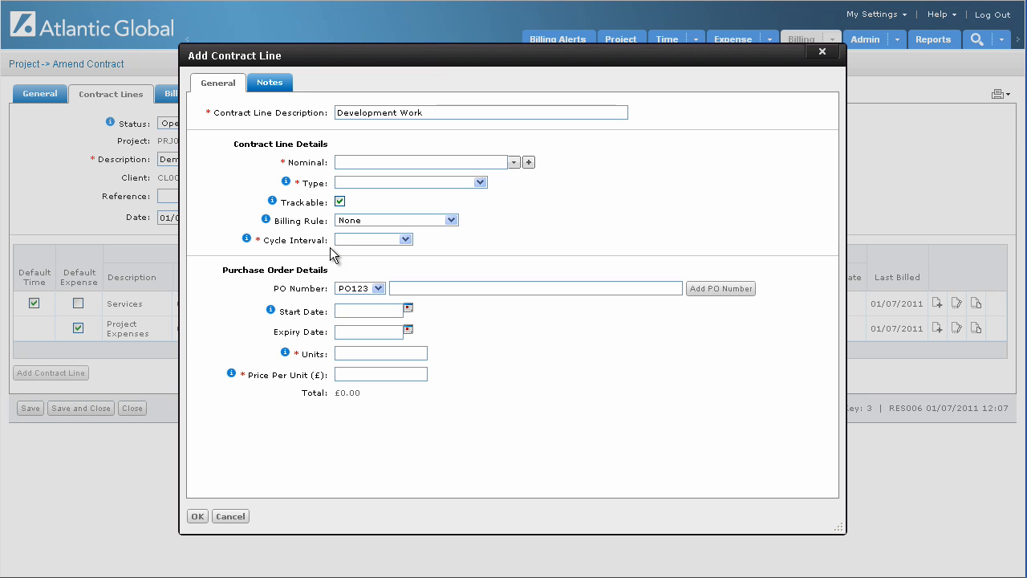
Look over the cycle interval options and the cycle interval and start date help, and cancel the new contract line.
left_click(406, 239)
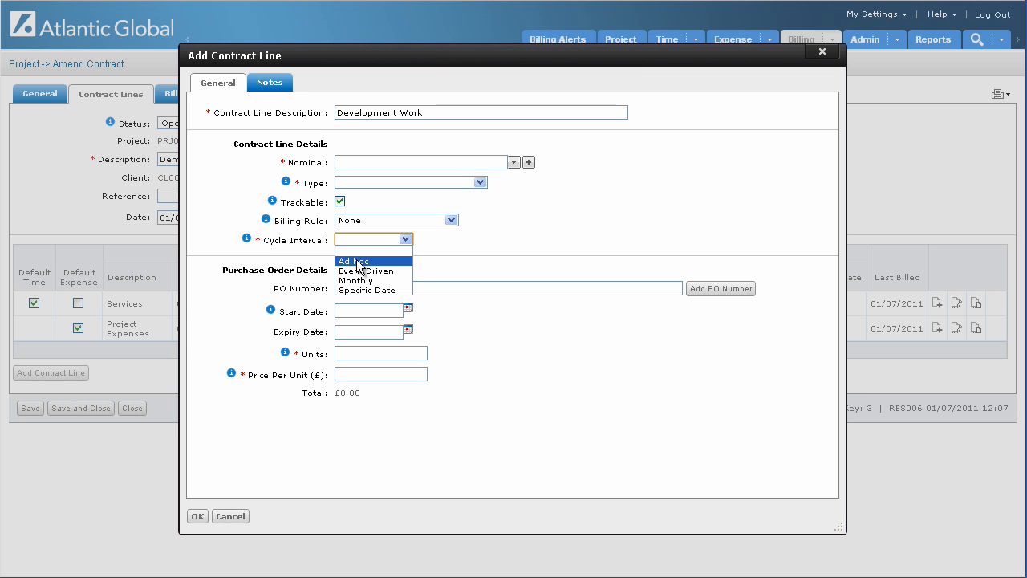
left_click(445, 261)
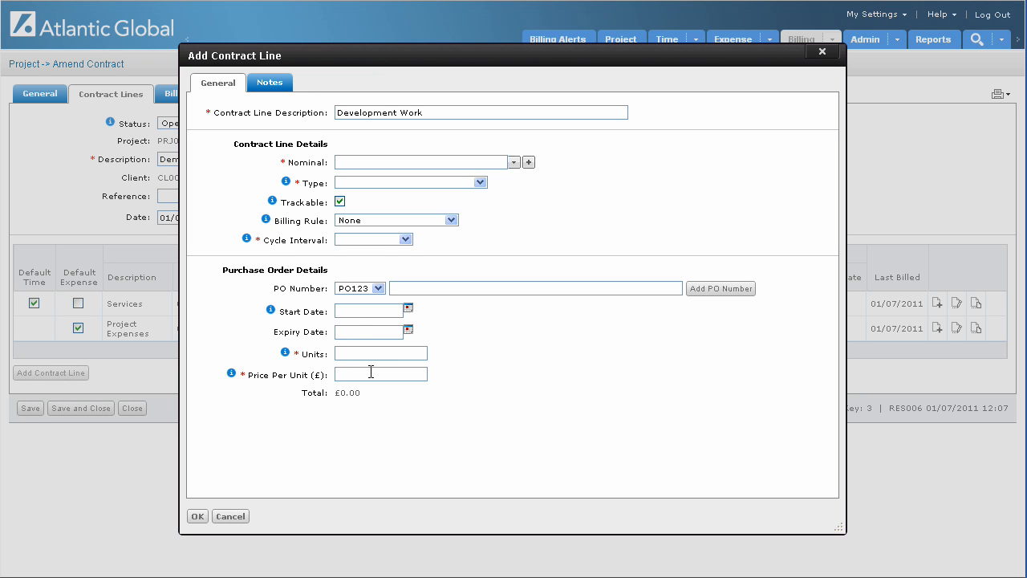
mouse_move(248, 243)
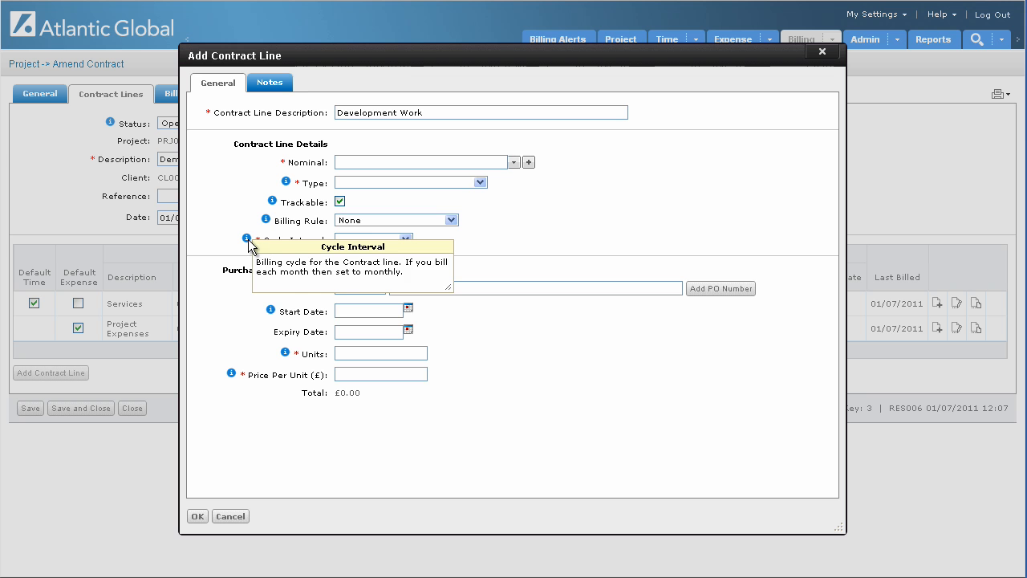
mouse_move(270, 313)
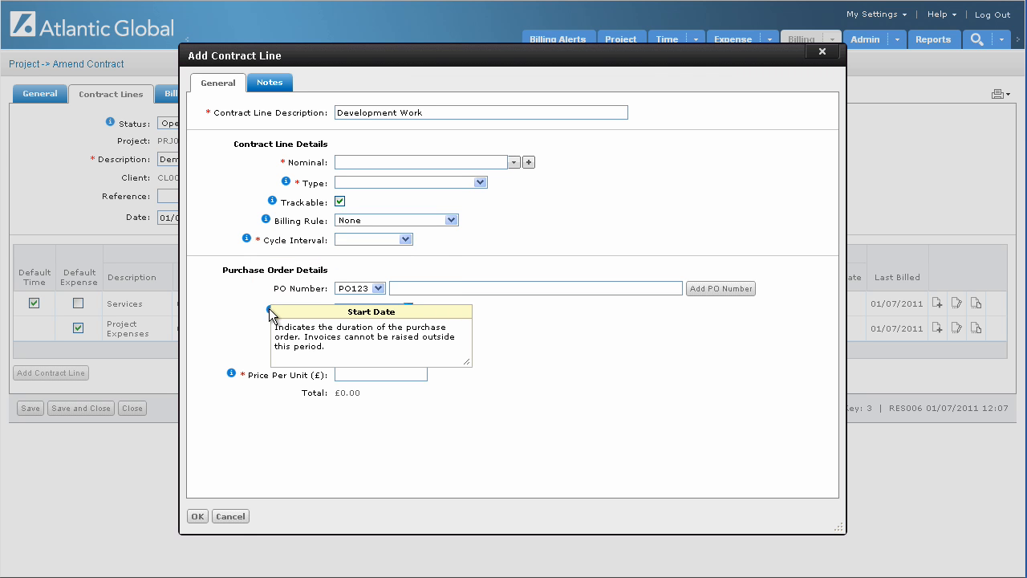
left_click(227, 303)
left_click(231, 516)
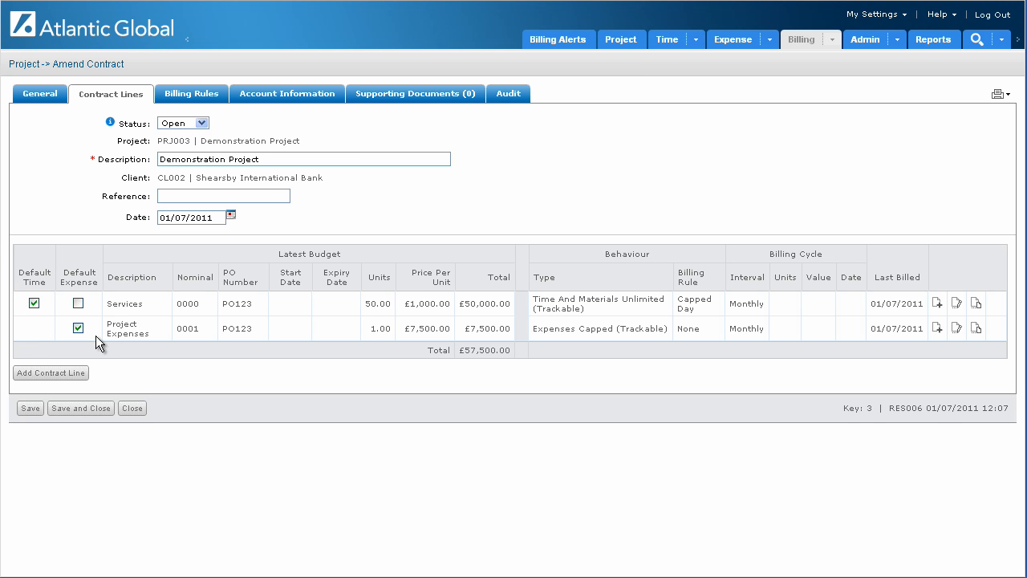
Close the contract, start a new invoice for Demonstration Project and show its invoice lines.
left_click(131, 409)
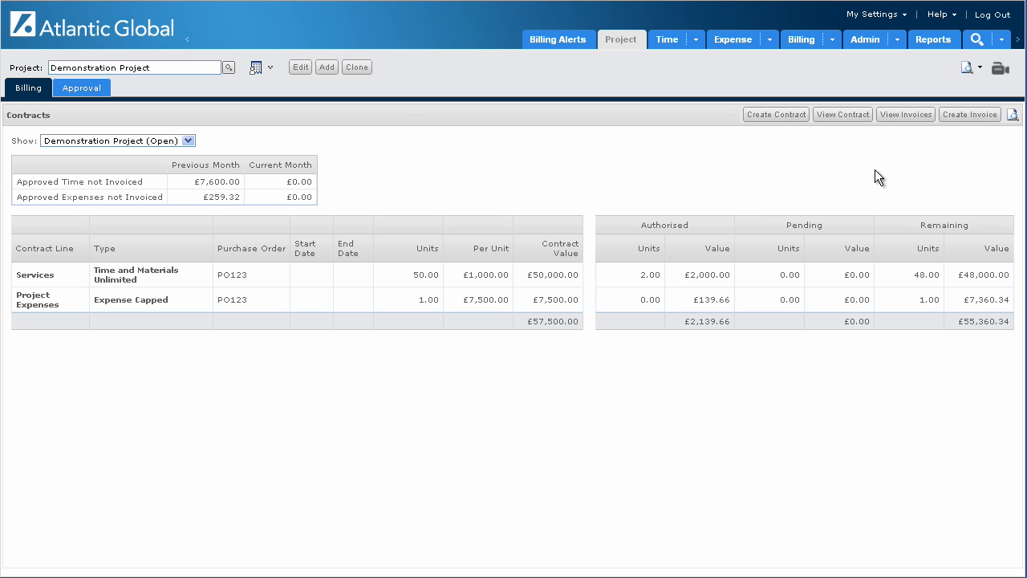
left_click(963, 118)
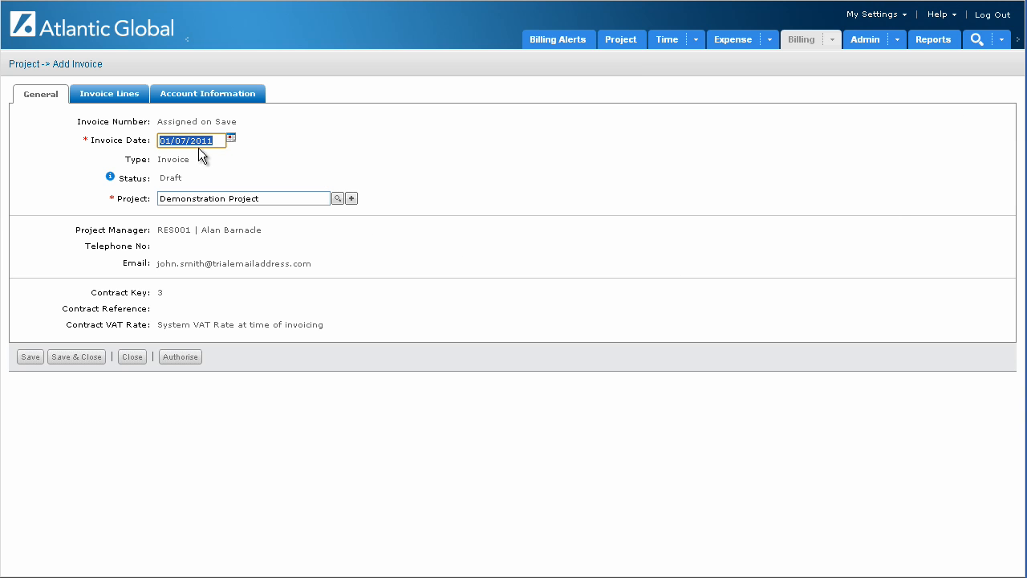
left_click(277, 199)
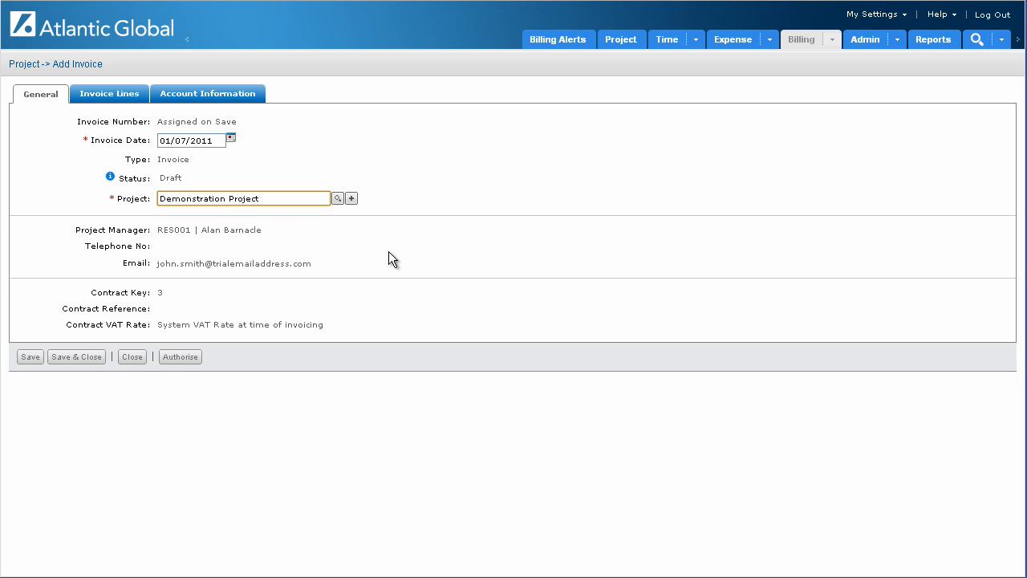
left_click(449, 211)
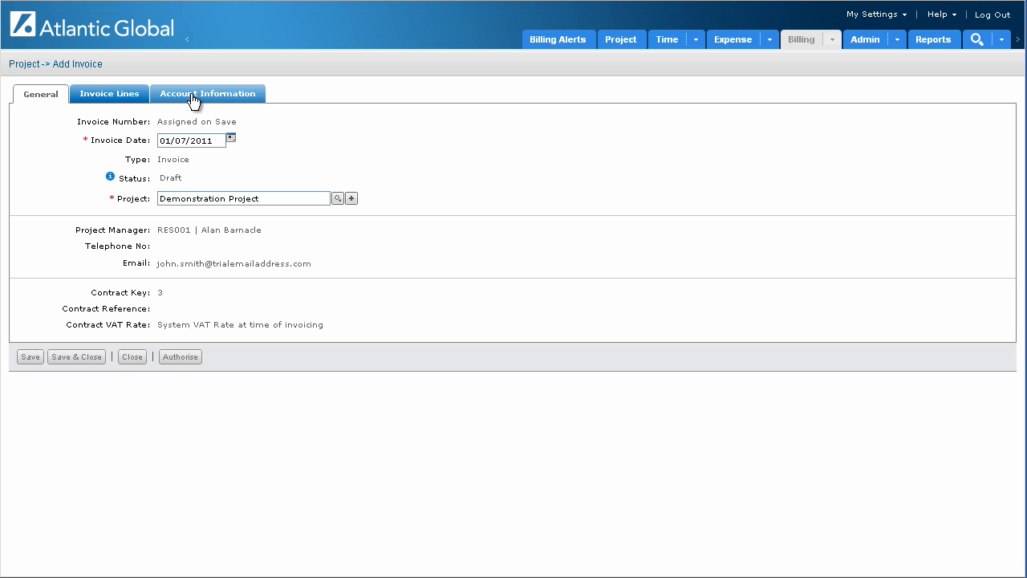
left_click(126, 96)
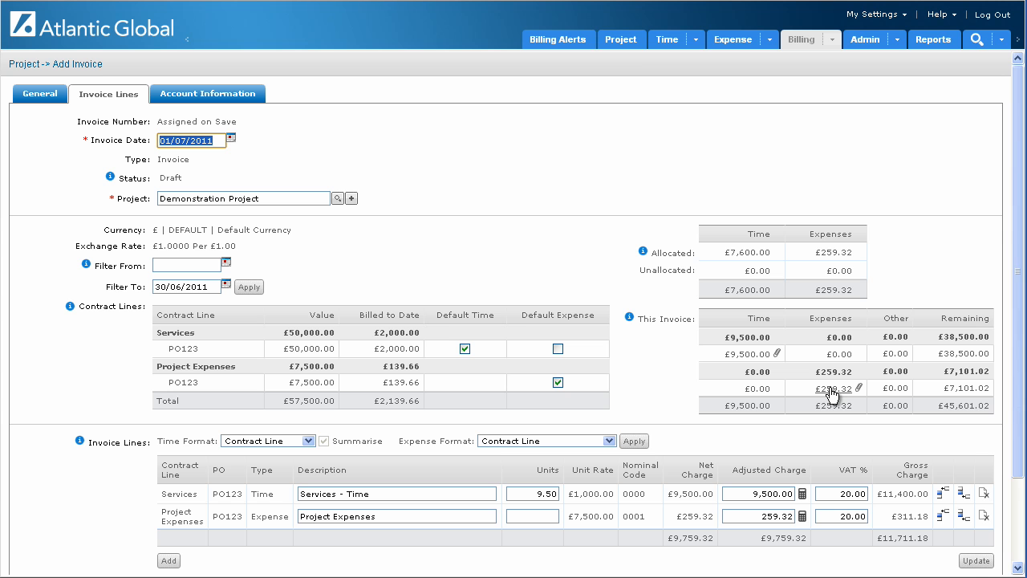
Write off the 09/06/2011 and 10/06/2011 time entries for the Services line and refresh the invoice amounts.
left_click(744, 355)
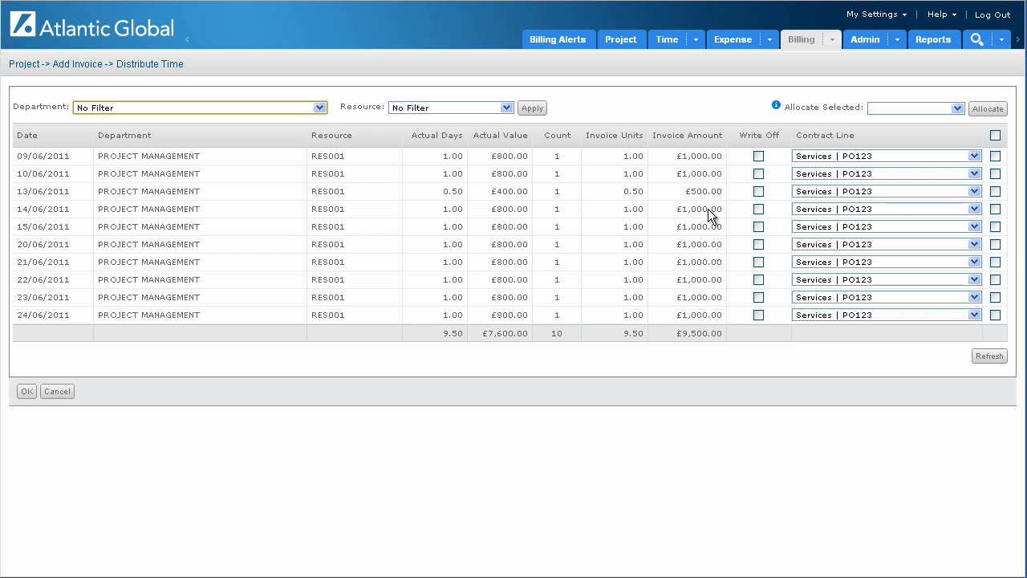
left_click(759, 157)
left_click(759, 174)
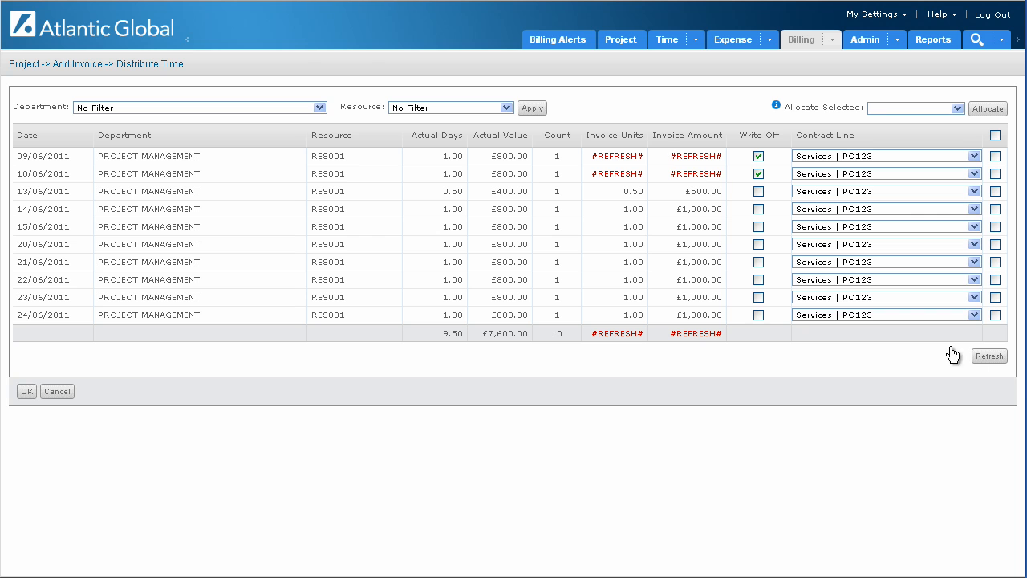
left_click(1000, 361)
left_click(996, 360)
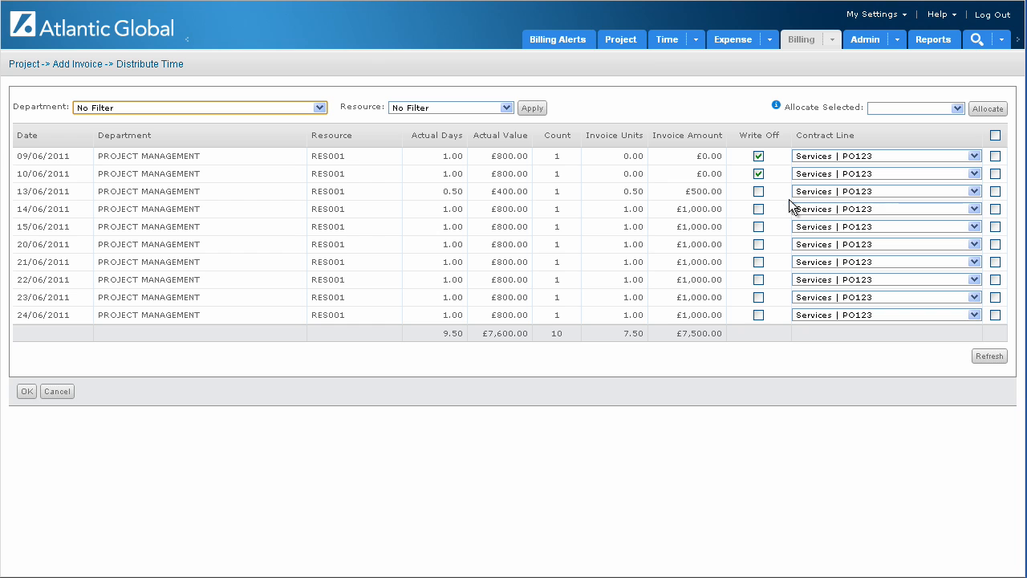
Clear the contract line allocation of the 13/06/2011, 14/06/2011 and 15/06/2011 time entries, refresh the amounts and accept the time distribution.
left_click(817, 197)
left_click(815, 203)
left_click(817, 210)
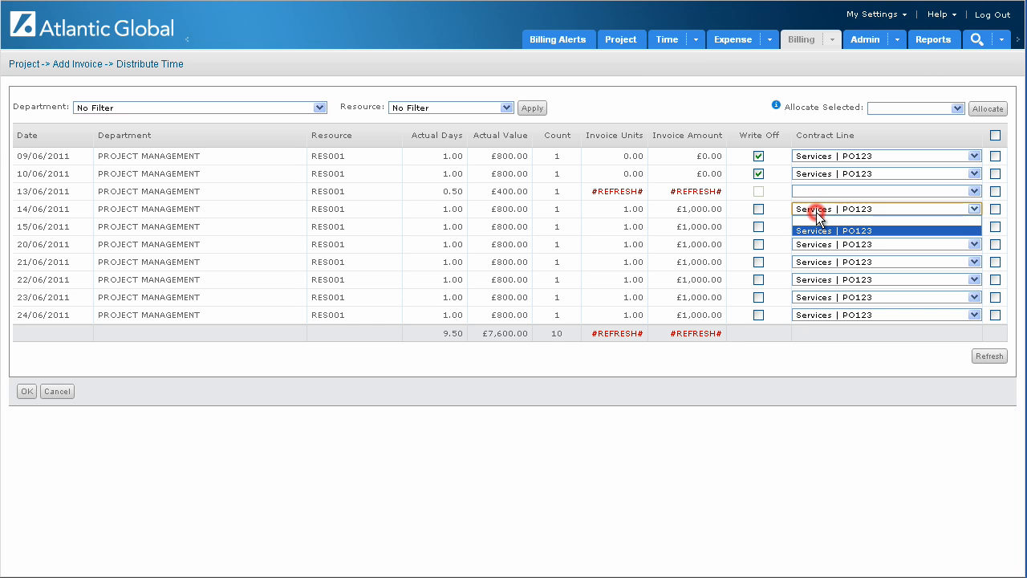
left_click(817, 221)
left_click(814, 228)
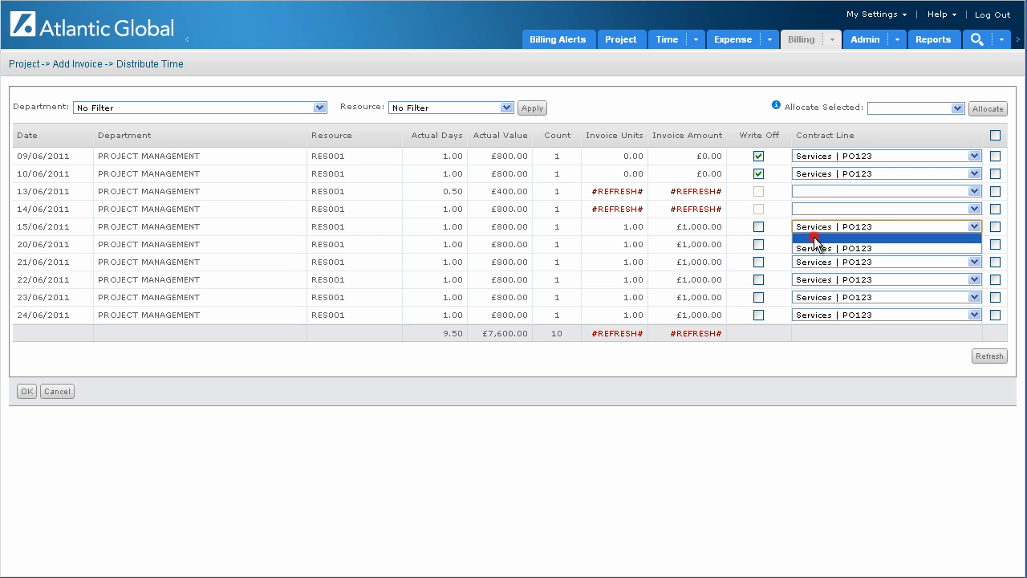
left_click(814, 238)
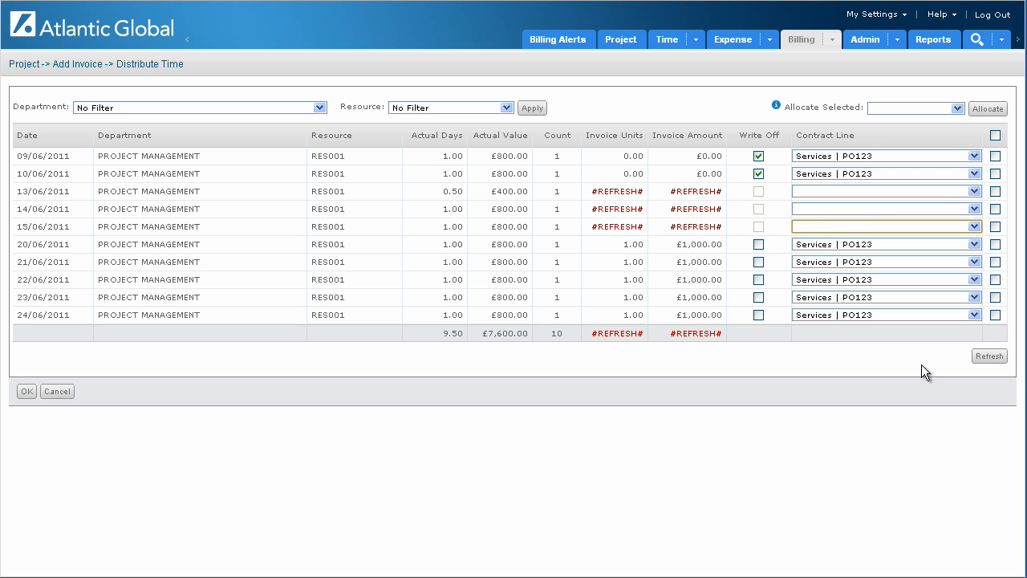
left_click(989, 355)
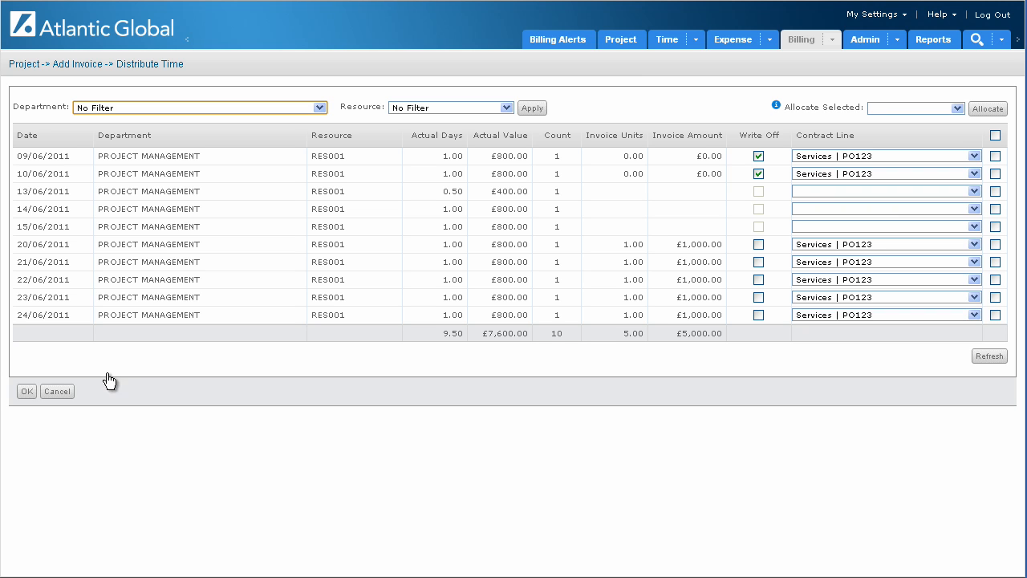
left_click(25, 392)
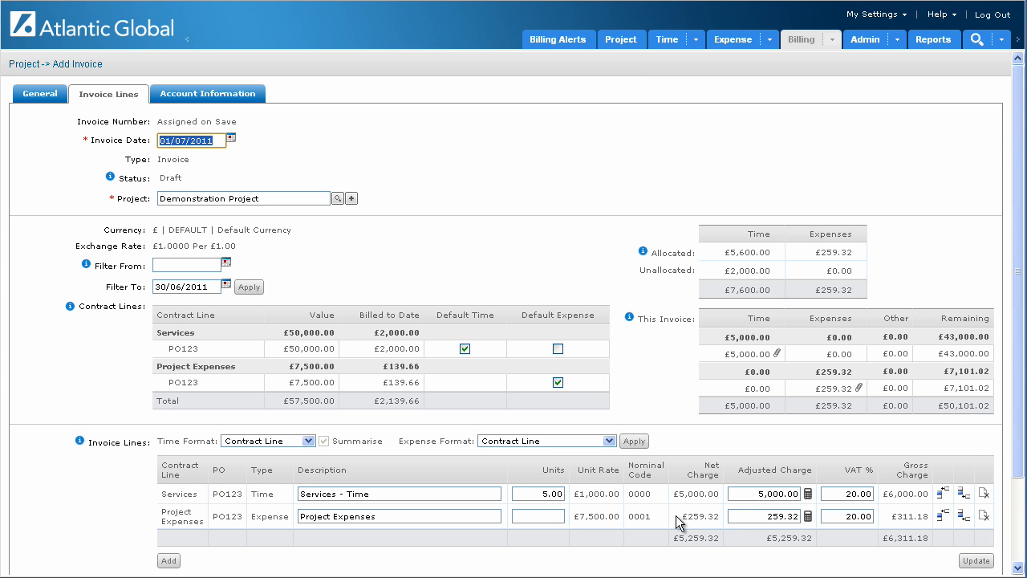
Set the invoice's time detail print format to Date & Resource and look over the expense detail print format options.
scroll(654, 500, "down", 3)
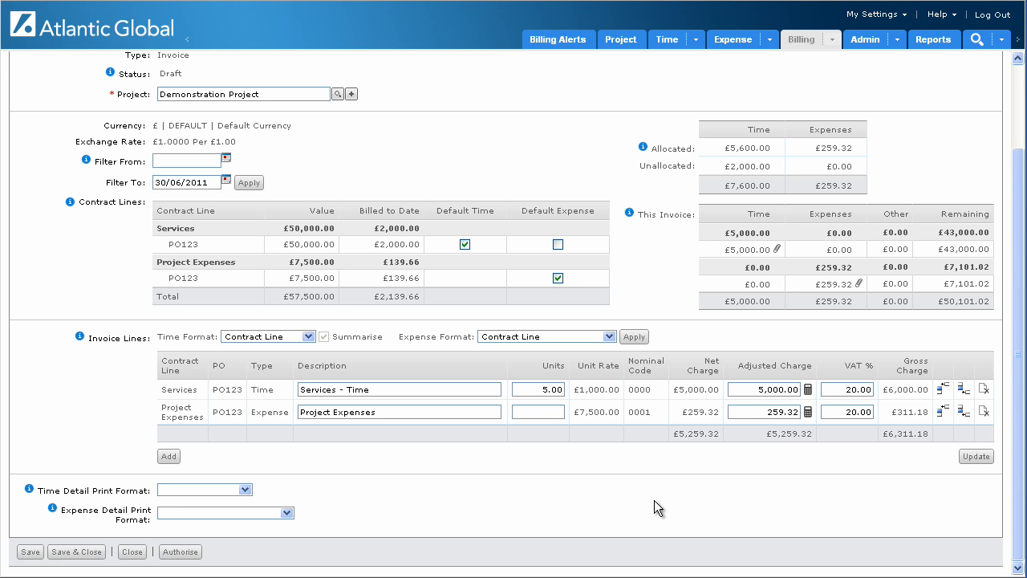
left_click(245, 490)
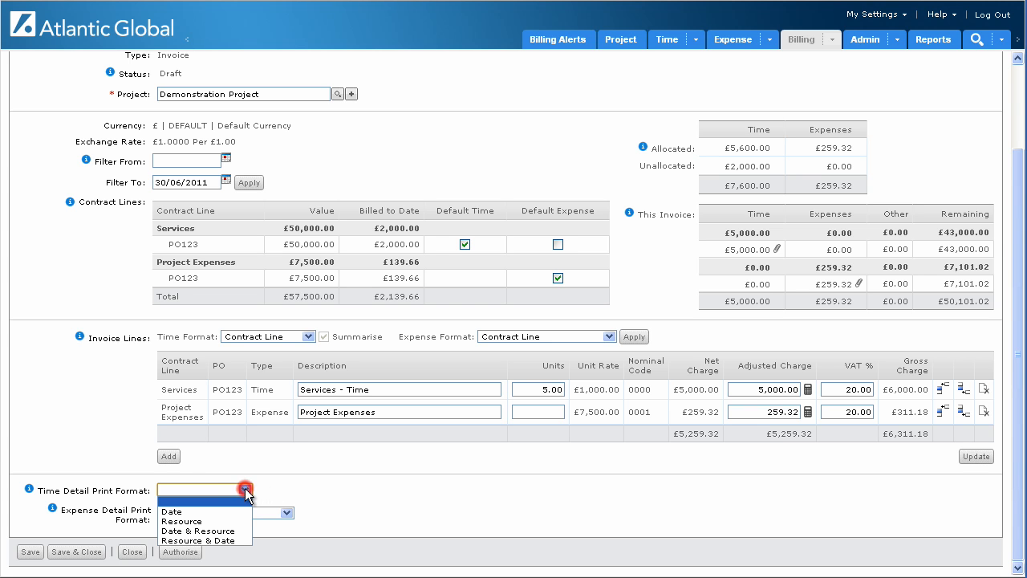
left_click(231, 531)
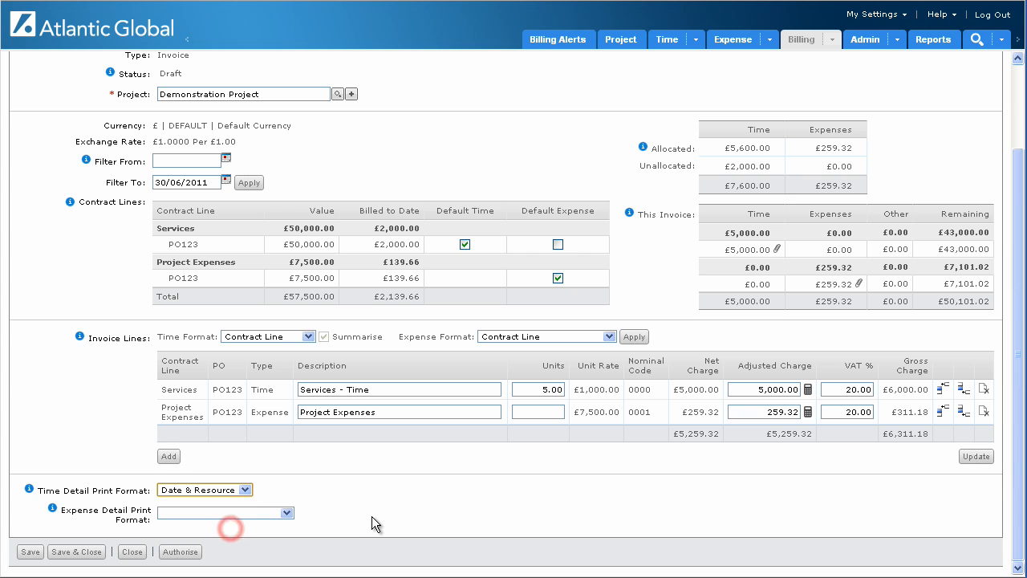
left_click(287, 512)
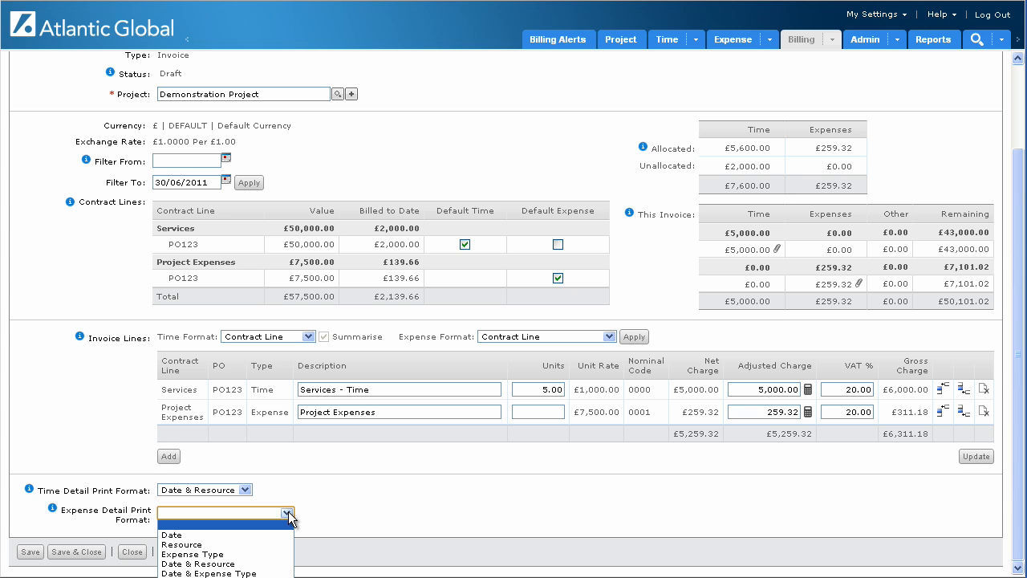
left_click(351, 506)
Clear the invoice's time detail print format back to the blank option.
left_click(245, 489)
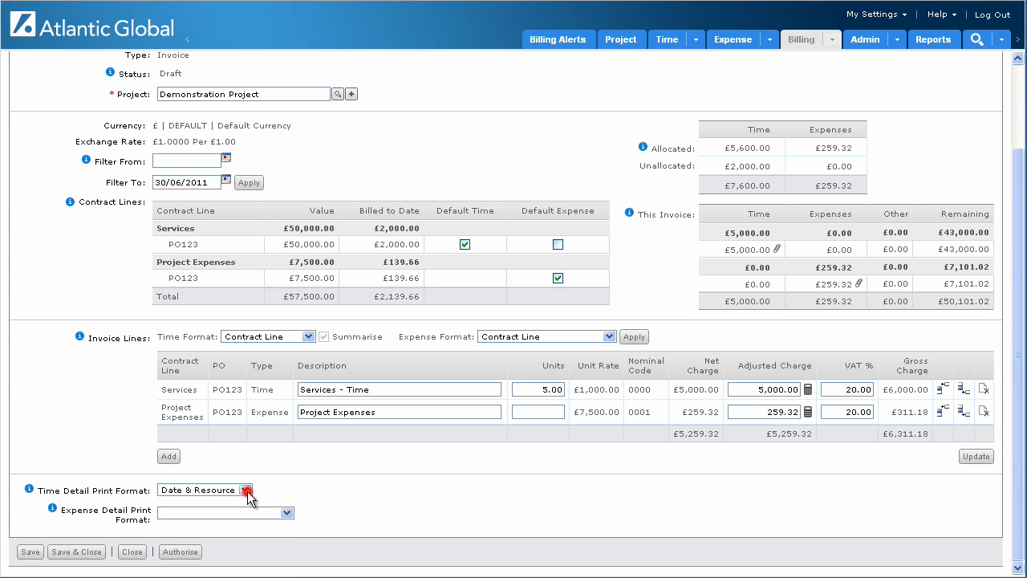
left_click(234, 499)
left_click(365, 488)
Save and close the invoice and list the invoices of the Demonstration Project.
left_click(81, 552)
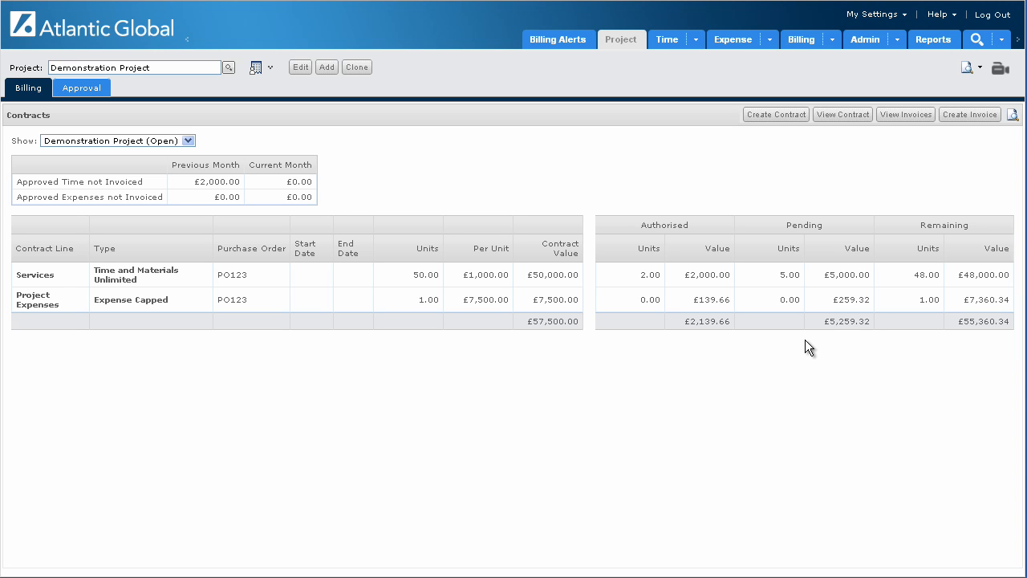
left_click(913, 120)
left_click(913, 120)
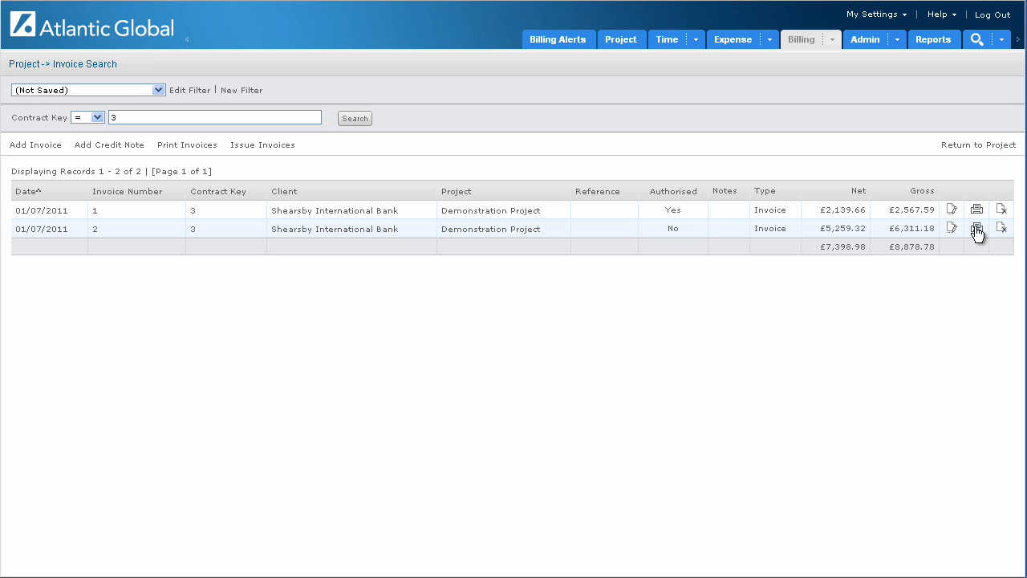
Print the unauthorised invoice to PDF, open AECInvoice (22).pdf in Adobe Reader, examine its lines, VAT and client details, and close it.
left_click(266, 558)
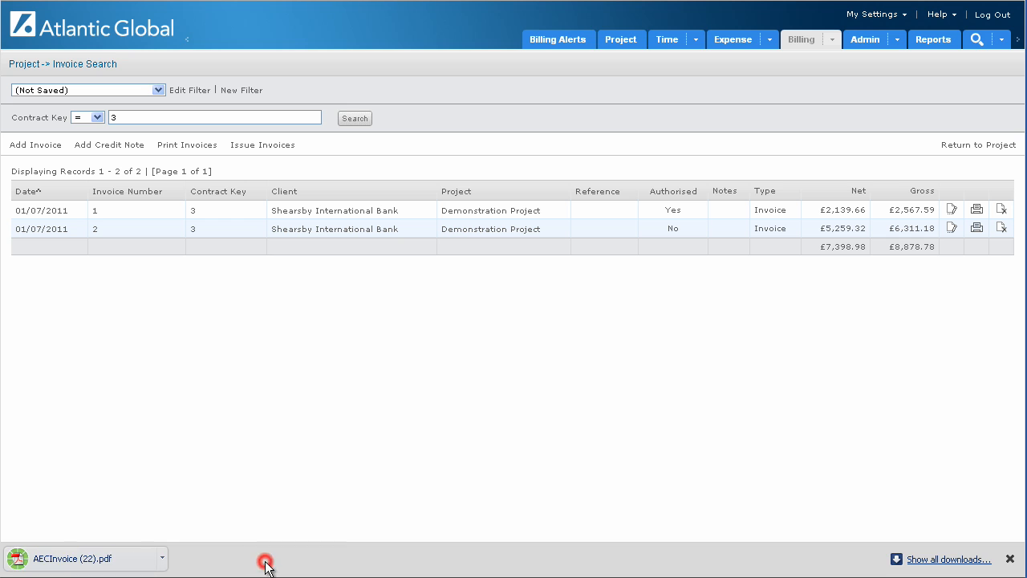
left_click(146, 564)
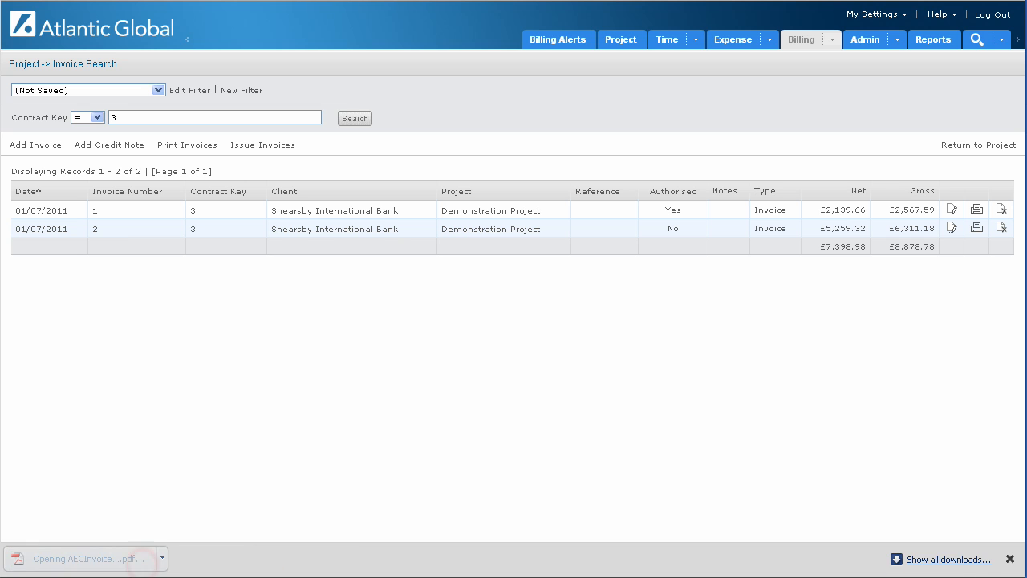
left_click_drag(1009, 183, 1020, 308)
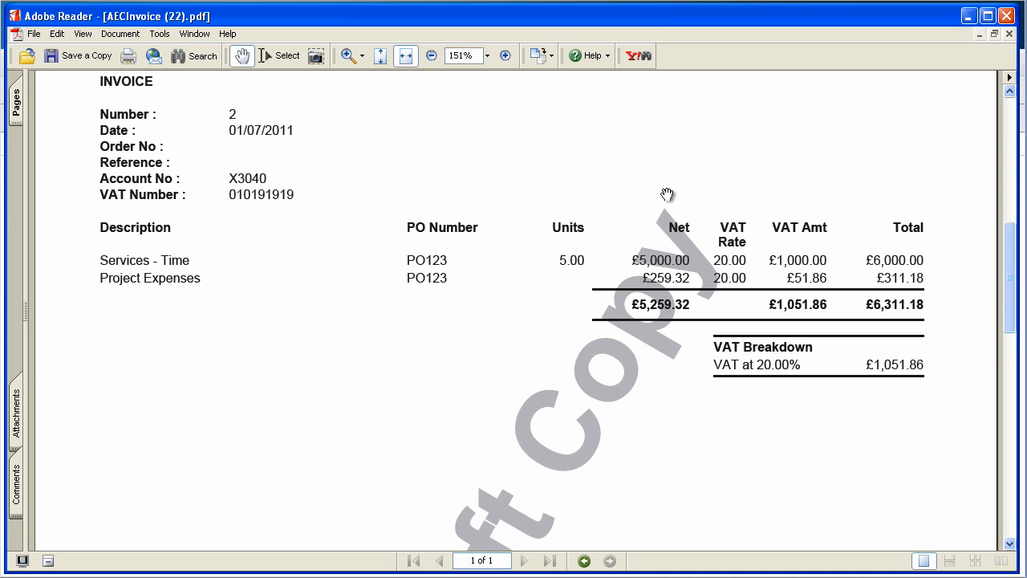
scroll(667, 194, "up", 5)
scroll(667, 195, "up", 3)
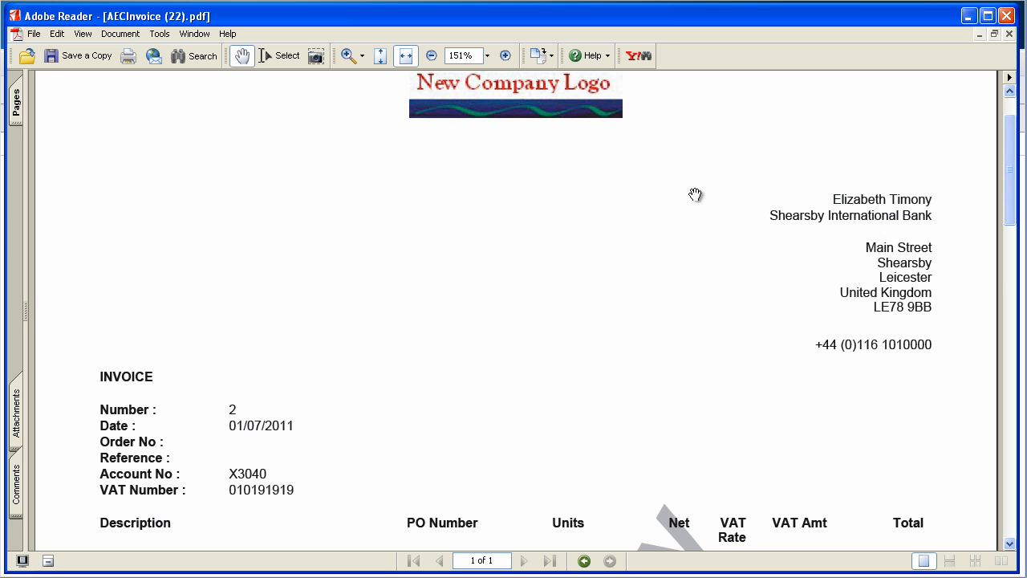
left_click(1006, 18)
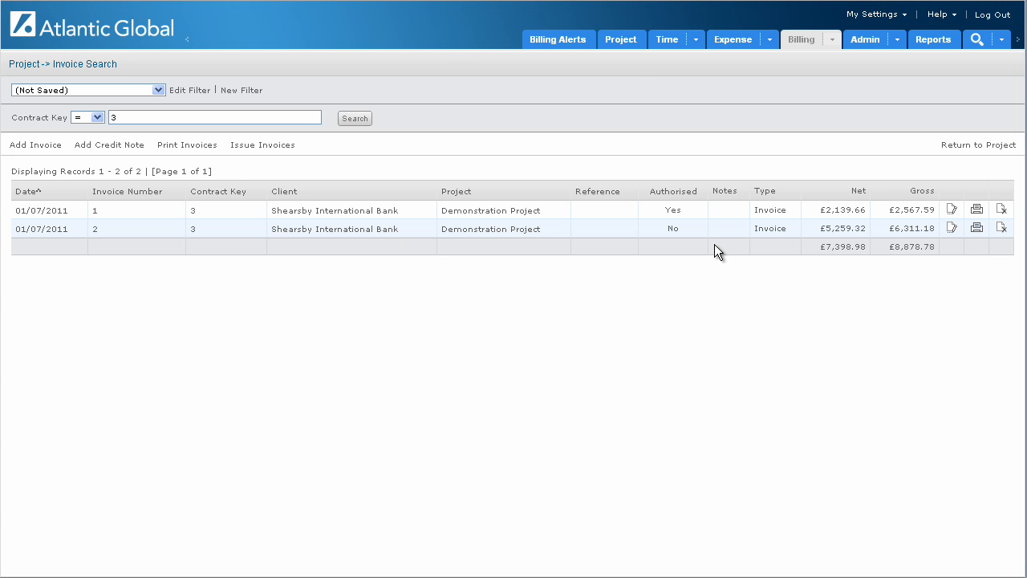
Open the unauthorised invoice to view its general details, close it without authorising, and return to the project's billing page.
left_click(952, 228)
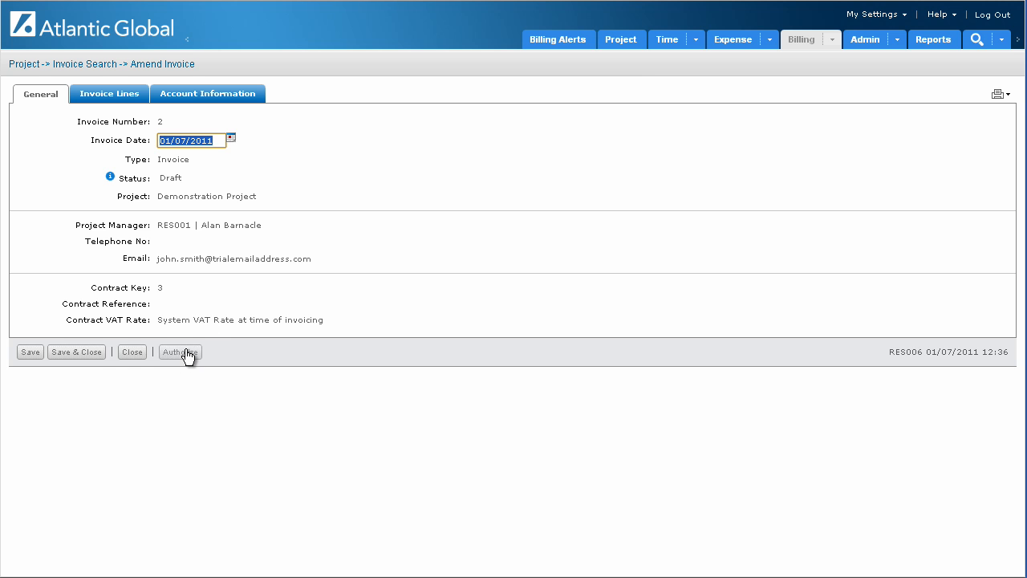
left_click(129, 355)
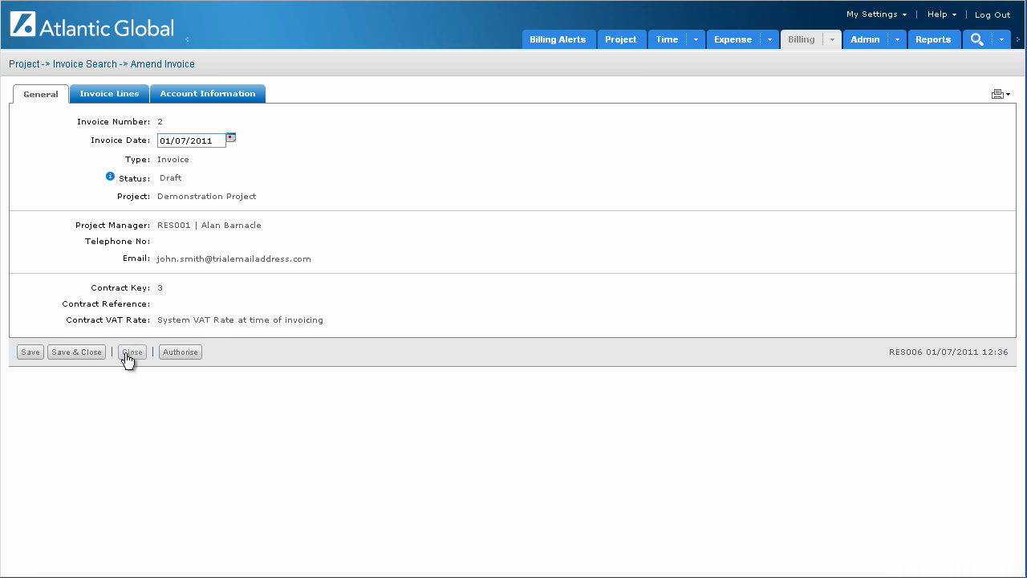
left_click(953, 146)
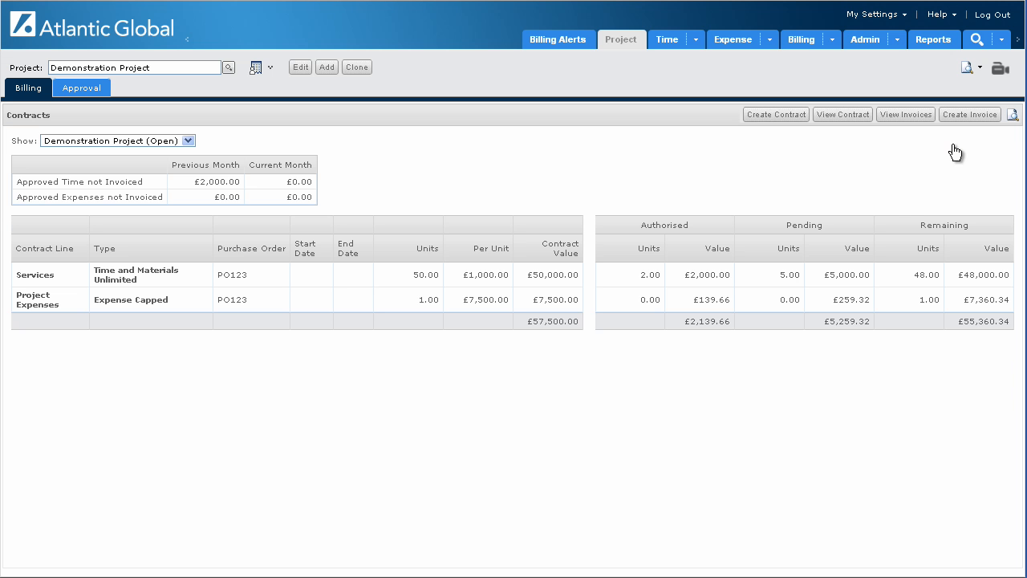